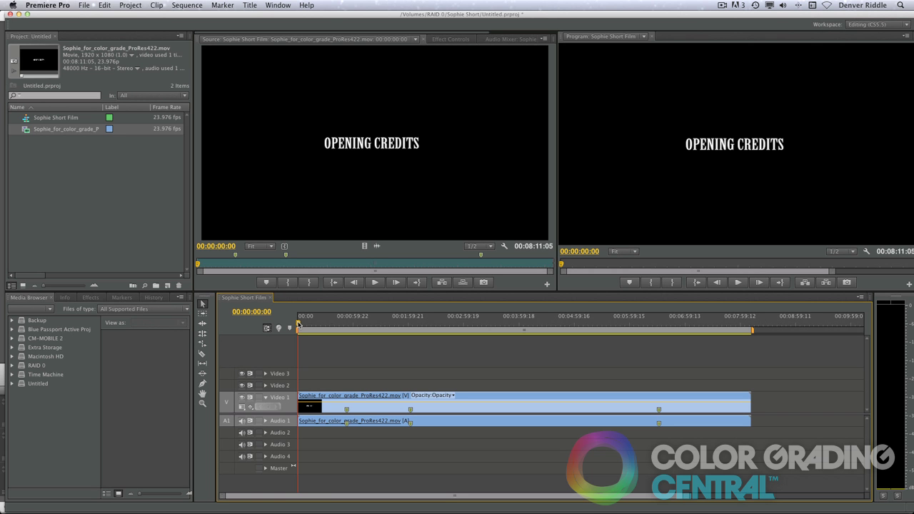
# - Scrub a few seconds into the Sophie film on the Premiere Pro timeline to preview it
pyautogui.moveTo(299, 324); pyautogui.dragTo(399, 332)
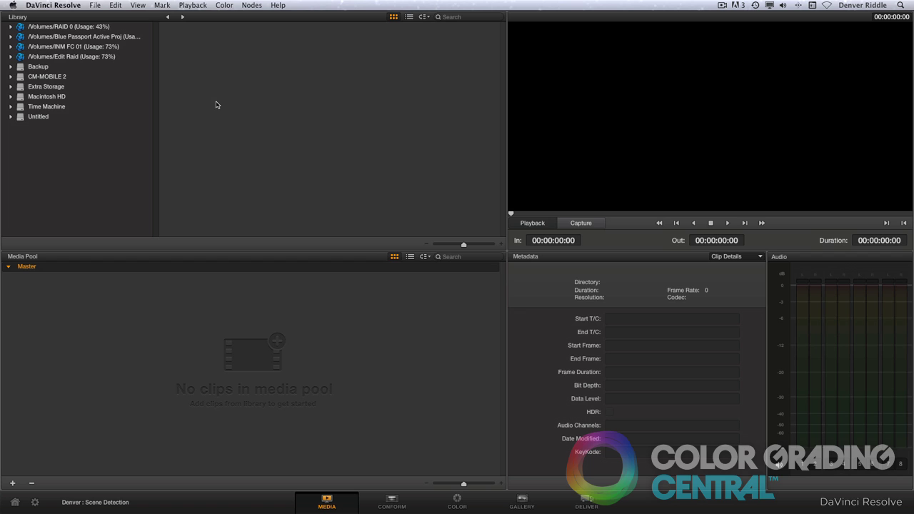
# - Open Scene Cut Detection on the Sophie film clip in RAID 0's Sophie Short folder
pyautogui.click(10, 27)
pyautogui.scroll(-5, 63, 98)
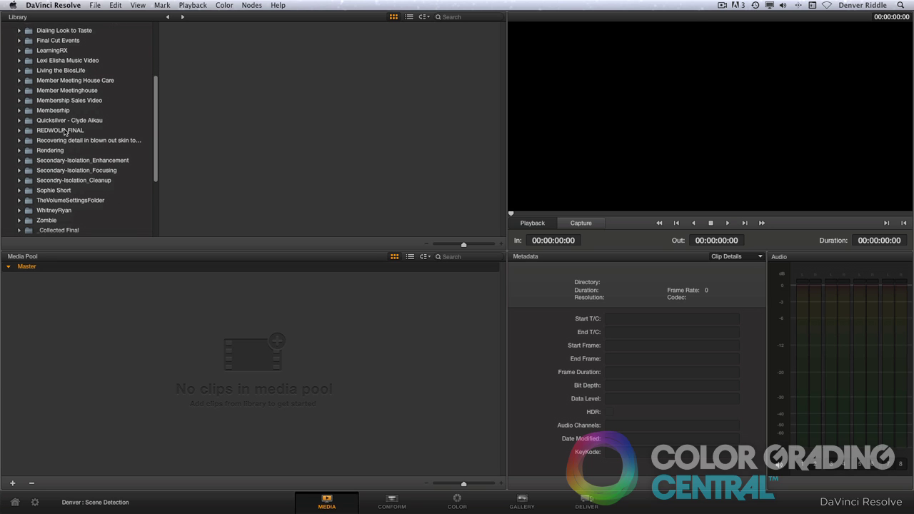
pyautogui.click(30, 192)
pyautogui.click(393, 44)
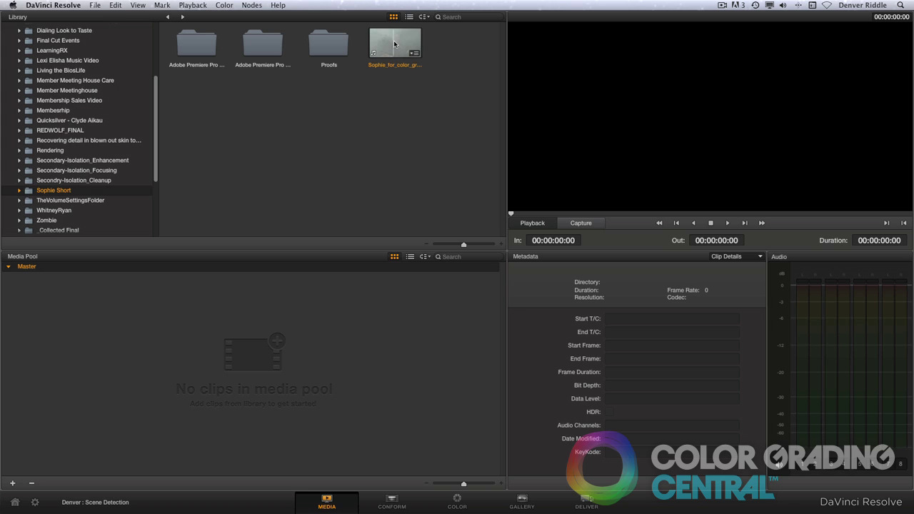
pyautogui.rightClick(394, 44)
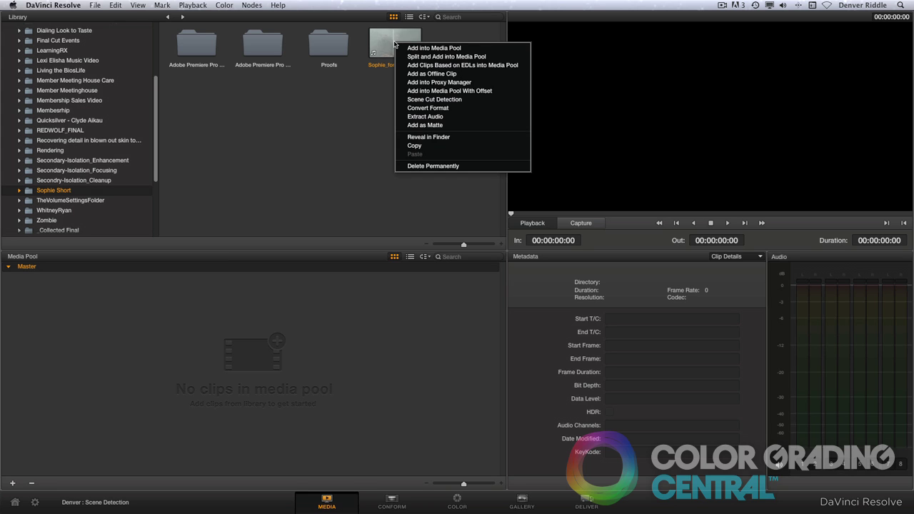
pyautogui.click(436, 99)
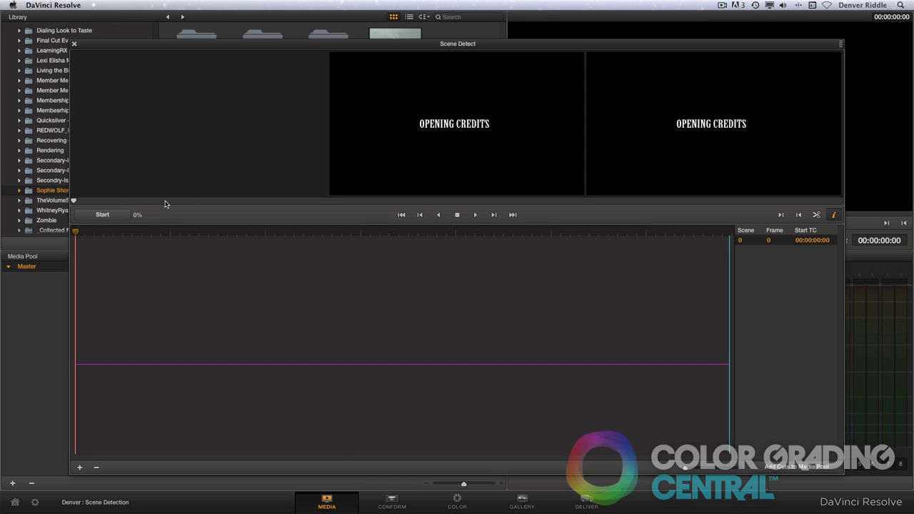
# - Start the shot-cut analysis of the Sophie film in the Scene Detect window
pyautogui.click(114, 216)
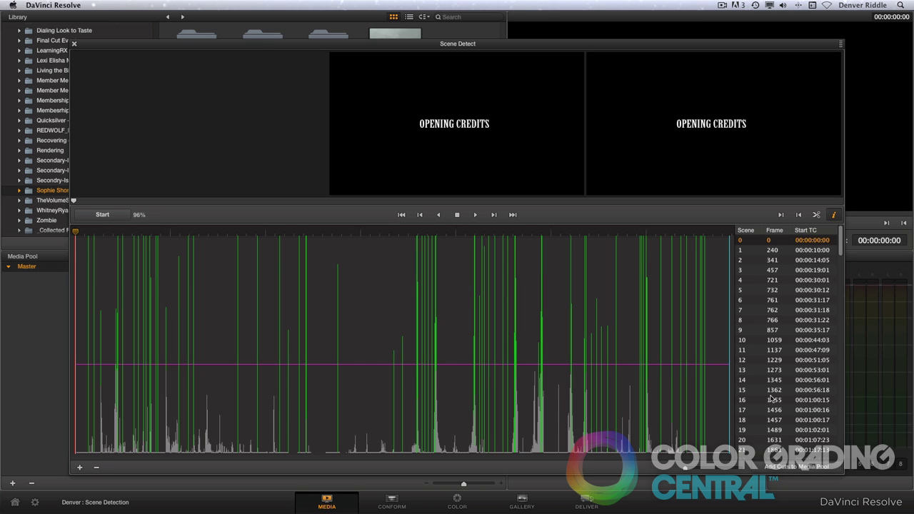
# - Step through the detected cuts, comparing the closely spaced boundaries at frames 761, 762 and 766
pyautogui.click(86, 323)
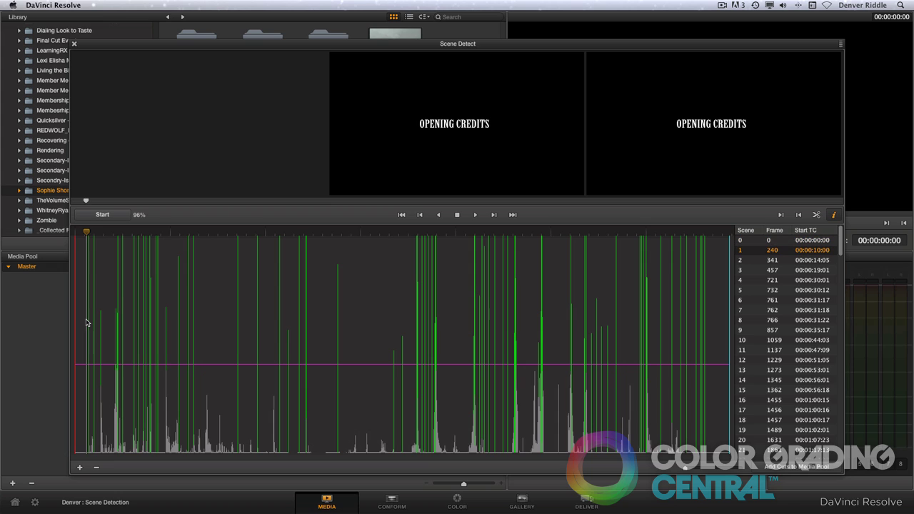
pyautogui.press('Down')
pyautogui.press('Down')
pyautogui.press('Down')
pyautogui.press('Down')
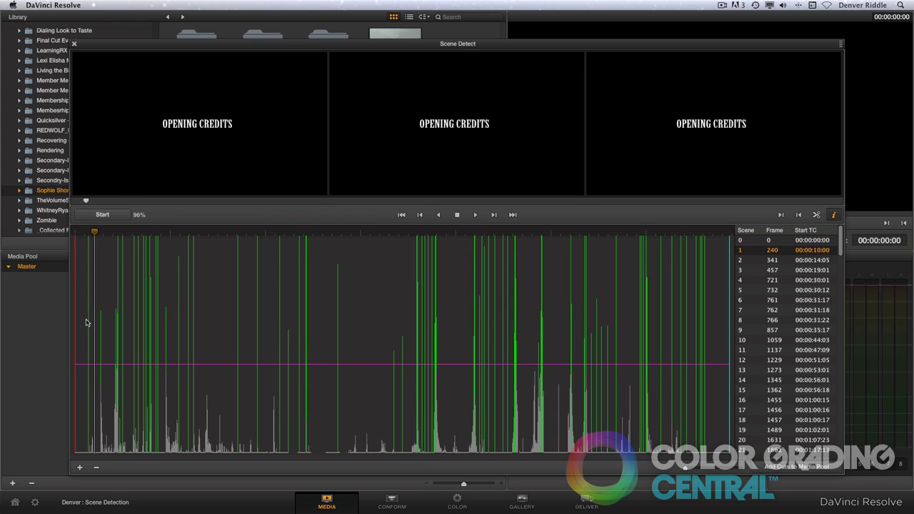
pyautogui.press('Down')
pyautogui.press('Down')
pyautogui.press('Down')
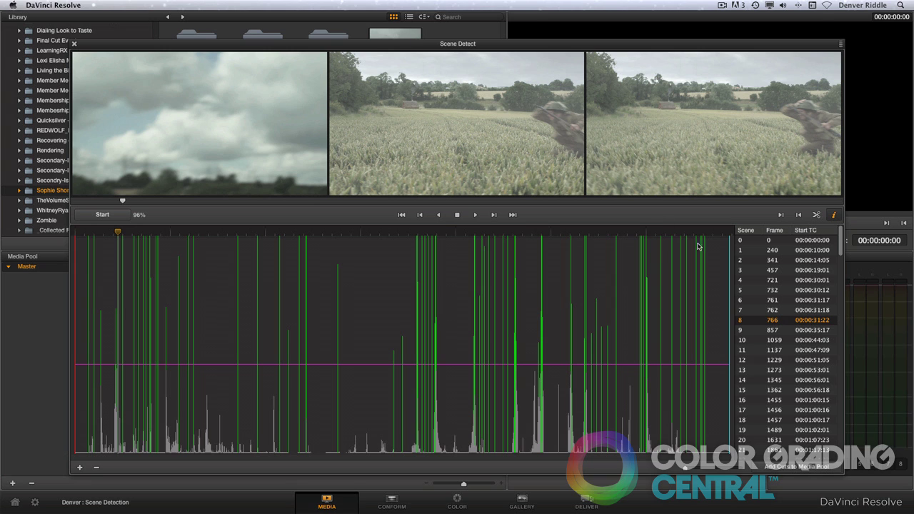
pyautogui.click(764, 311)
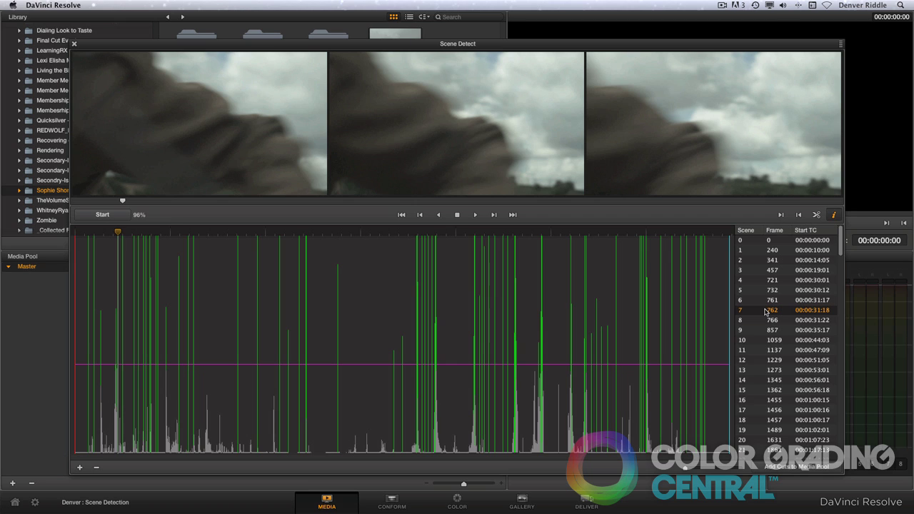
pyautogui.press('Up')
pyautogui.press('Up')
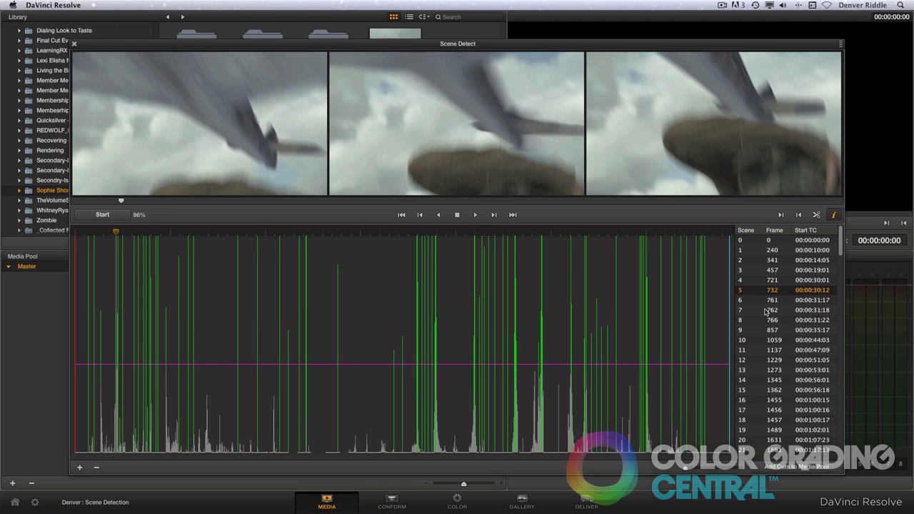
pyautogui.press('Down')
pyautogui.press('Up')
pyautogui.press('Down')
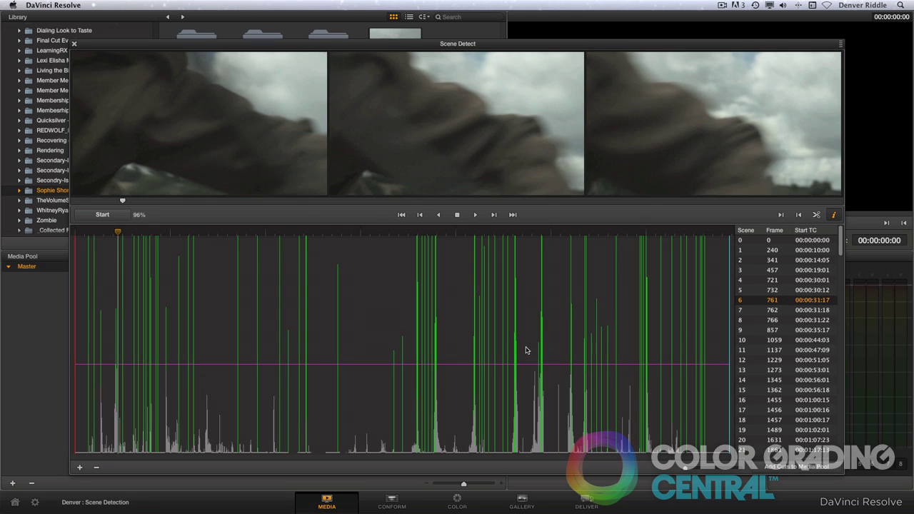
pyautogui.moveTo(314, 346)
pyautogui.mouseDown()
pyautogui.moveTo(430, 382)
pyautogui.moveTo(363, 322)
pyautogui.moveTo(461, 374)
pyautogui.mouseUp()
# - Raise the magenta threshold line until false cuts like frames 721 and 762 disappear
pyautogui.moveTo(389, 365); pyautogui.dragTo(389, 344)
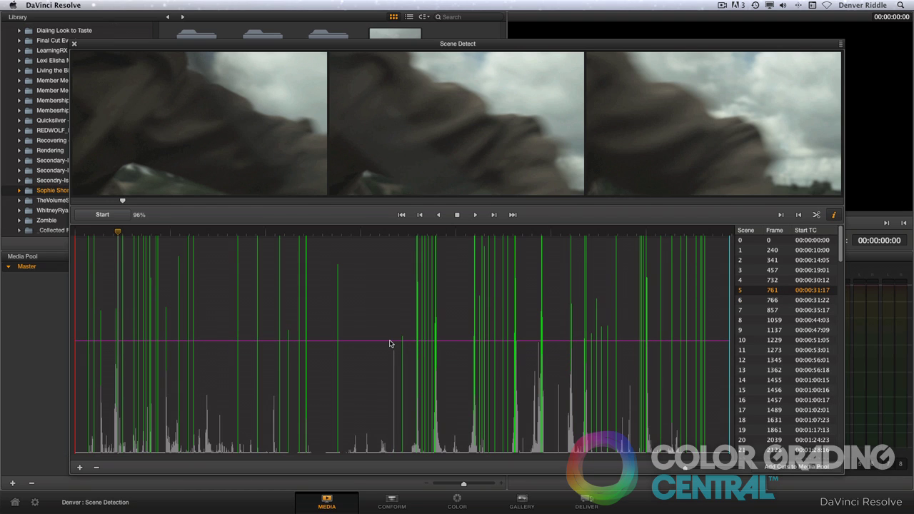
pyautogui.moveTo(112, 322)
pyautogui.mouseDown()
pyautogui.moveTo(141, 404)
pyautogui.moveTo(102, 335)
pyautogui.moveTo(139, 400)
pyautogui.moveTo(149, 382)
pyautogui.mouseUp()
pyautogui.press('Up')
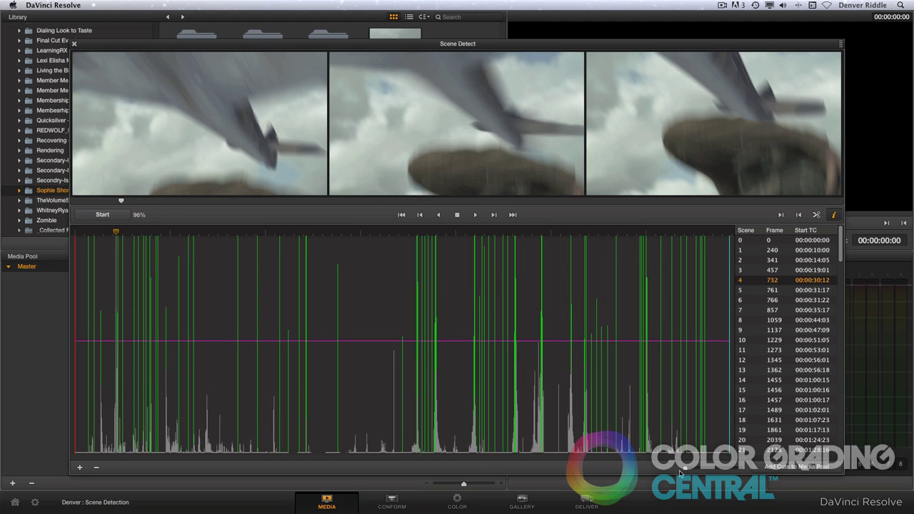
pyautogui.moveTo(686, 472); pyautogui.dragTo(719, 473)
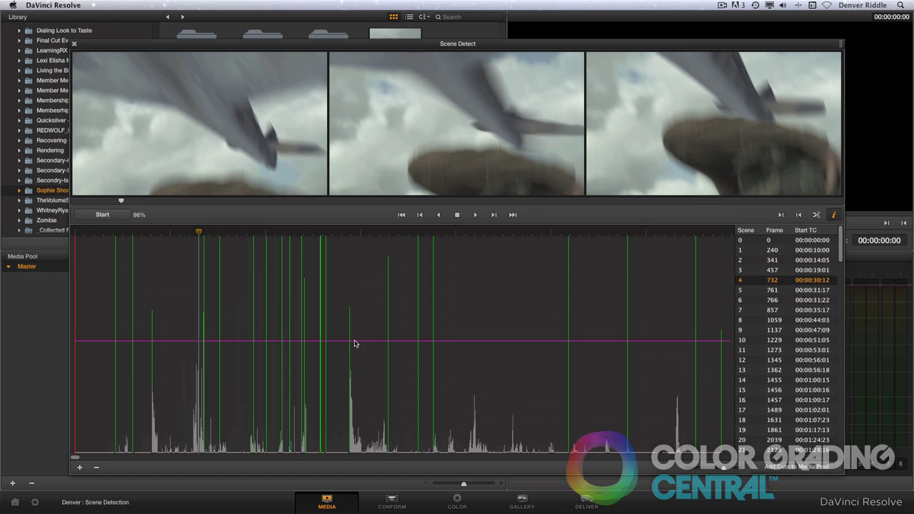
pyautogui.moveTo(354, 344); pyautogui.dragTo(361, 272)
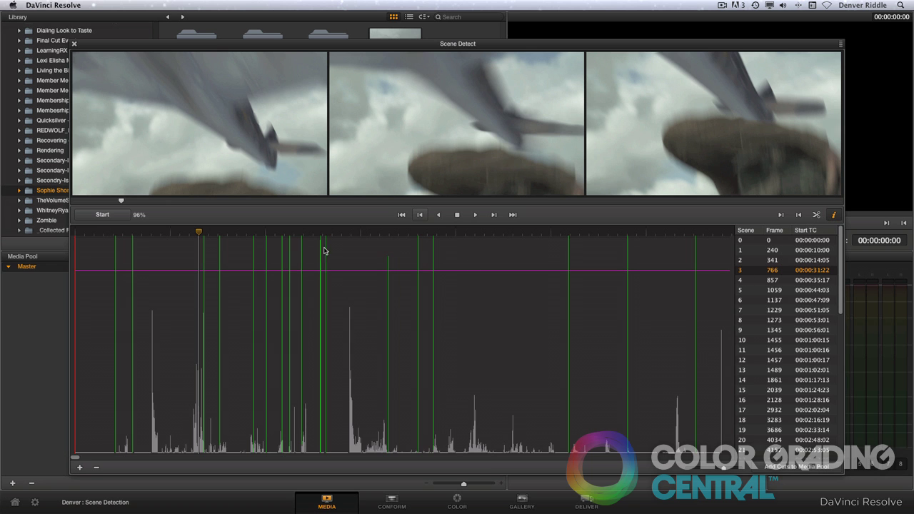
pyautogui.moveTo(199, 232); pyautogui.dragTo(302, 235)
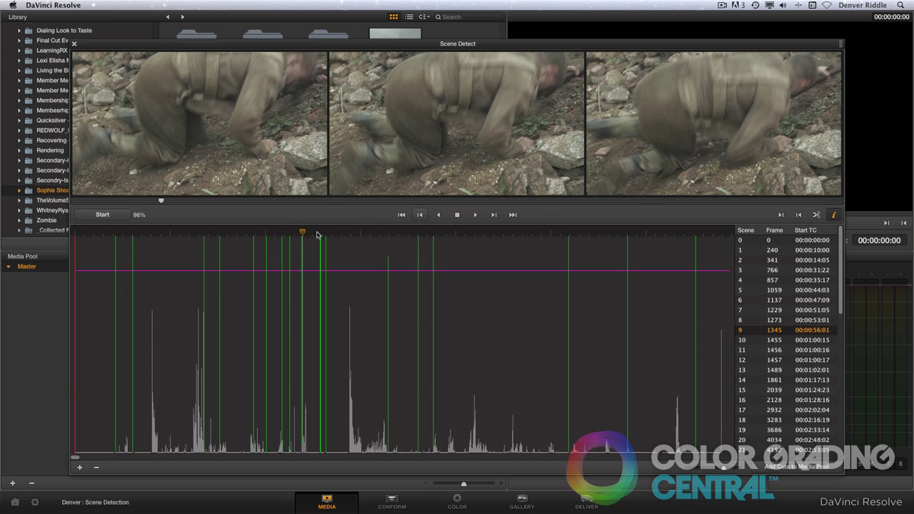
# - Step frame by frame to the grass shot and add a missed cut at frame 1362
pyautogui.click(493, 215)
pyautogui.click(493, 215)
pyautogui.click(493, 215)
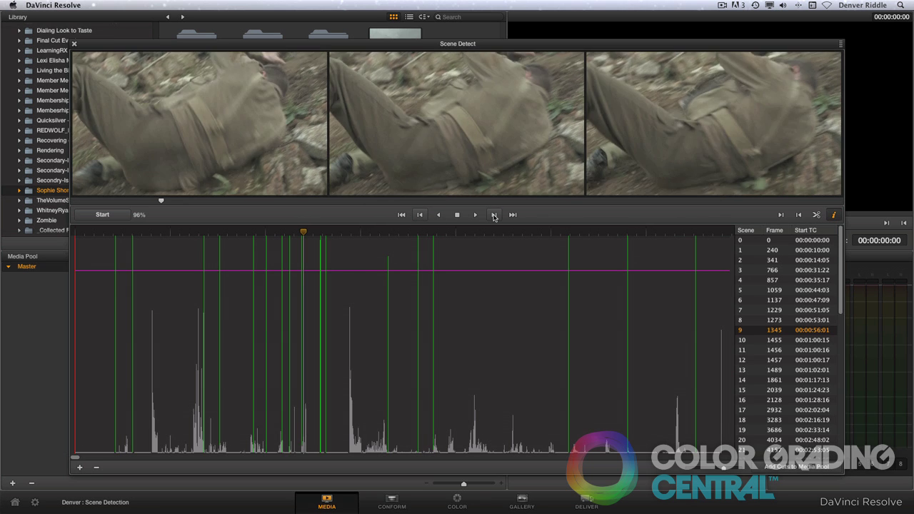
pyautogui.click(493, 214)
pyautogui.click(493, 214)
pyautogui.click(493, 215)
pyautogui.click(494, 214)
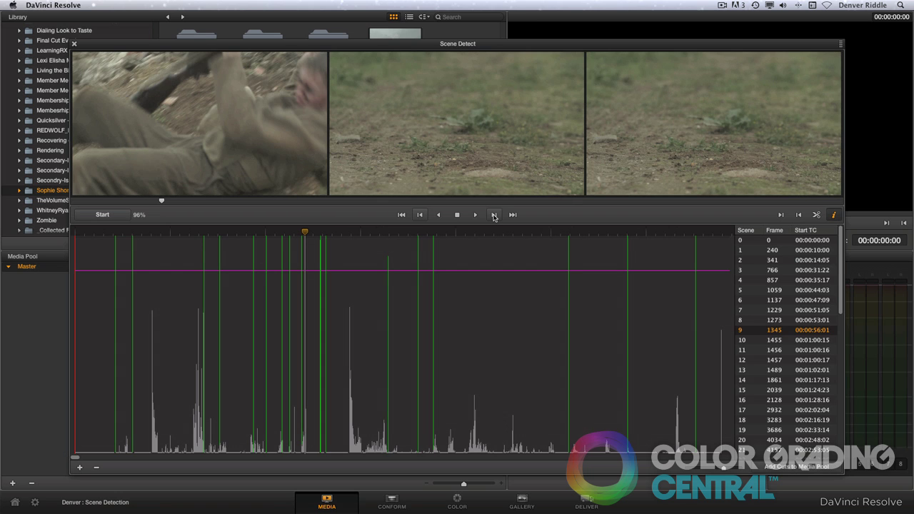
pyautogui.click(81, 468)
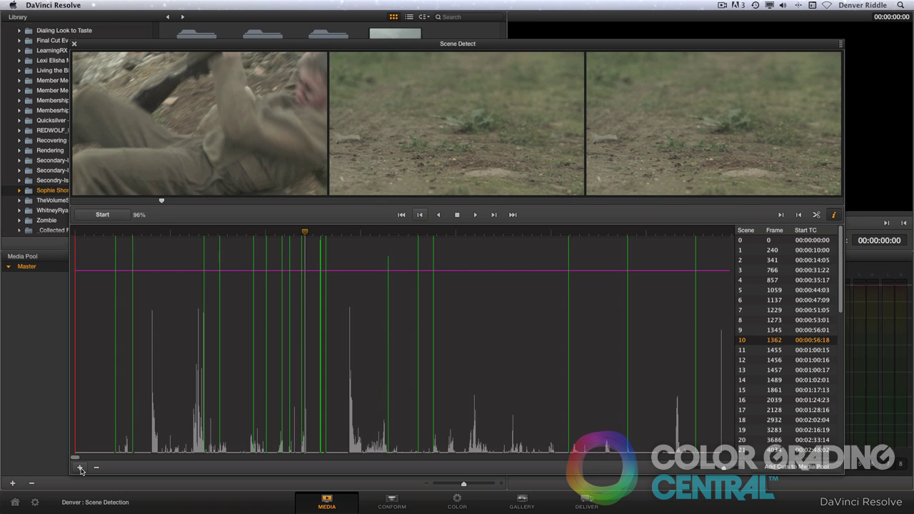
# - Delete the false cuts at frames 4157 and 4158 from the scene list
pyautogui.press('Down')
pyautogui.press('Down')
pyautogui.press('Down')
pyautogui.press('Down')
pyautogui.press('Down')
pyautogui.press('Down')
pyautogui.press('Down')
pyautogui.press('Down')
pyautogui.press('Down')
pyautogui.press('Down')
pyautogui.press('Down')
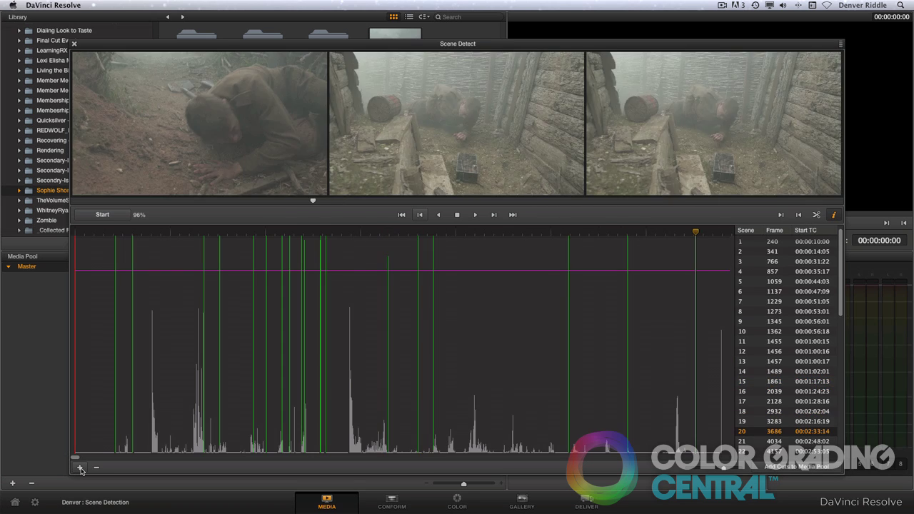
pyautogui.press('Down')
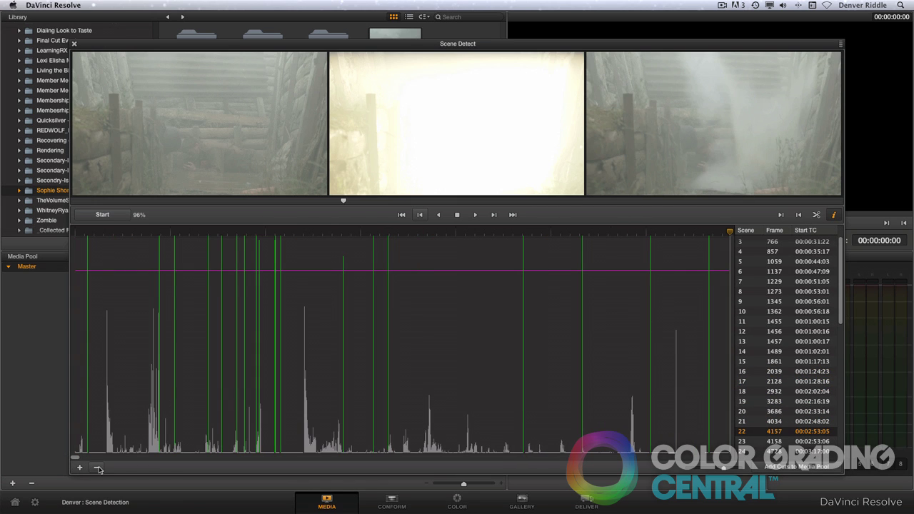
pyautogui.click(98, 468)
pyautogui.click(98, 468)
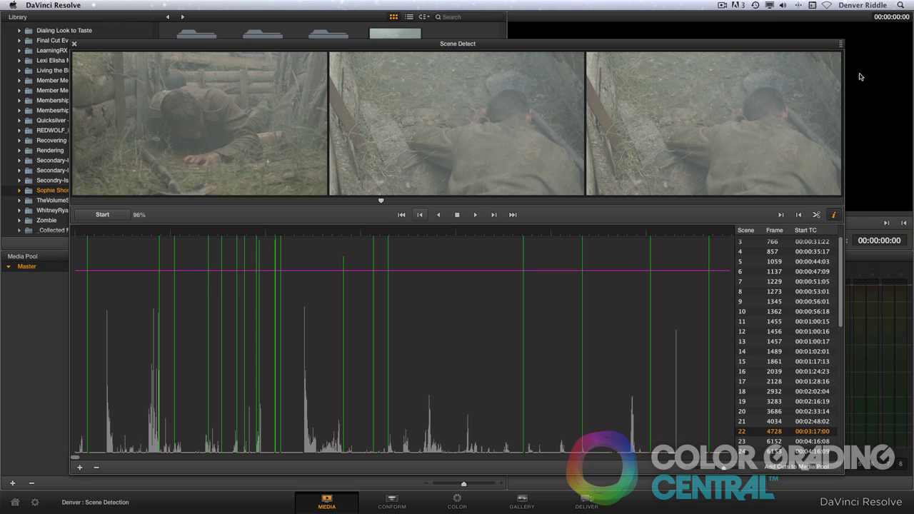
pyautogui.click(840, 45)
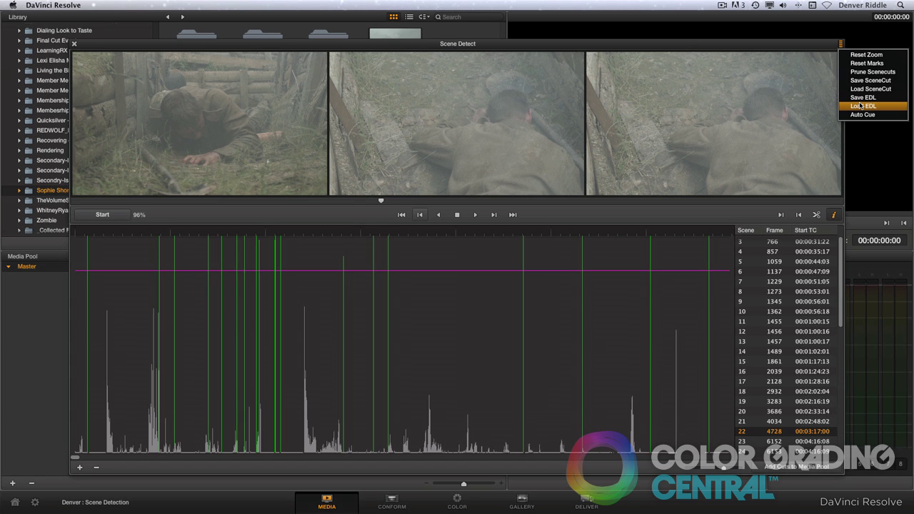
# - Send the detected cuts to the Master media pool as separate Sophie_for_color_gr clips, then close Scene Detect
pyautogui.click(831, 126)
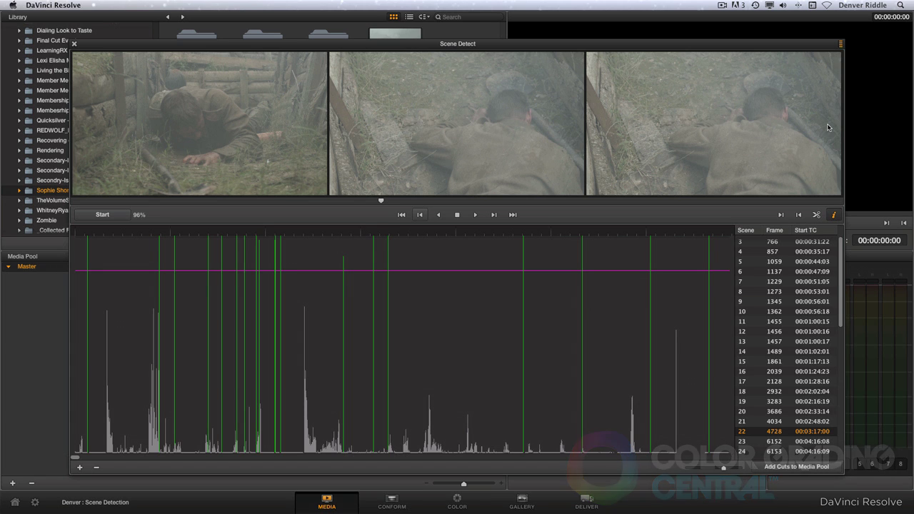
pyautogui.click(797, 467)
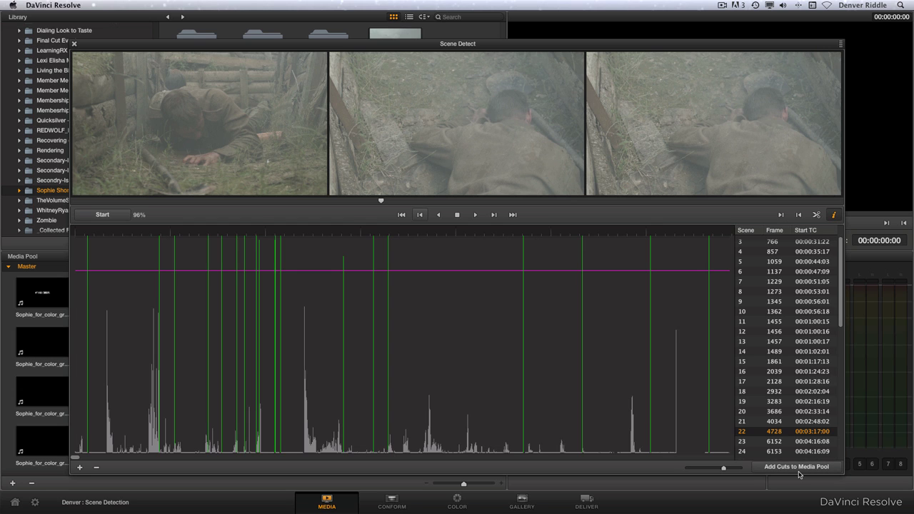
pyautogui.click(74, 44)
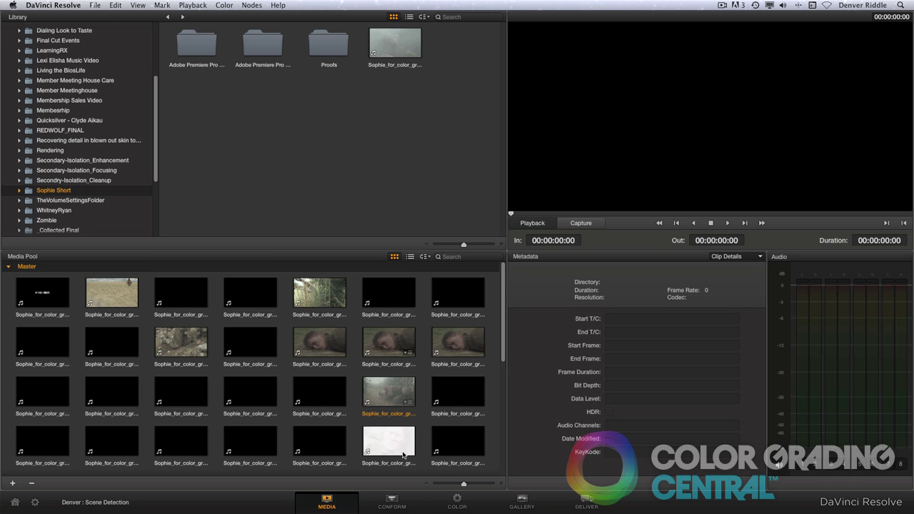
# - On the Conform page, create the 'Sophia Short' timeline with all 58 shots and play it from about 01:01:02:01
pyautogui.click(391, 505)
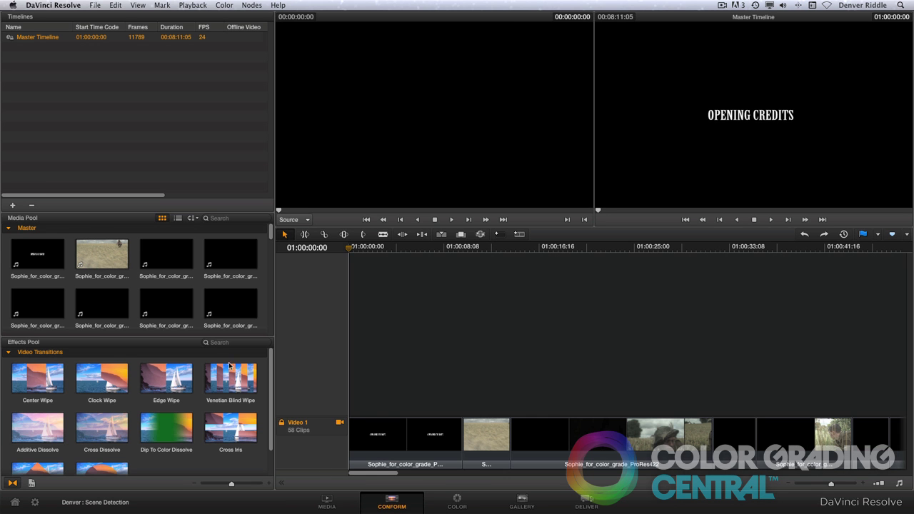
pyautogui.click(12, 205)
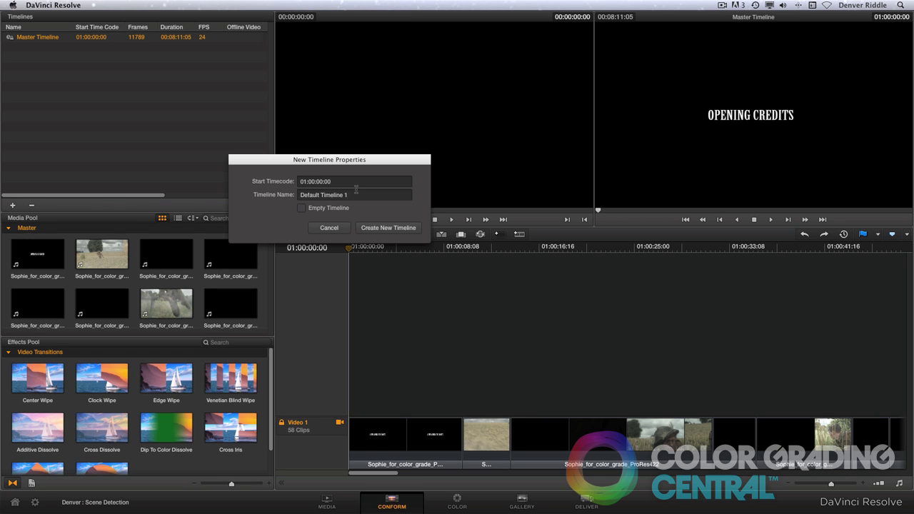
pyautogui.moveTo(355, 191); pyautogui.dragTo(289, 190)
pyautogui.write('Sophia Short')
pyautogui.click(384, 229)
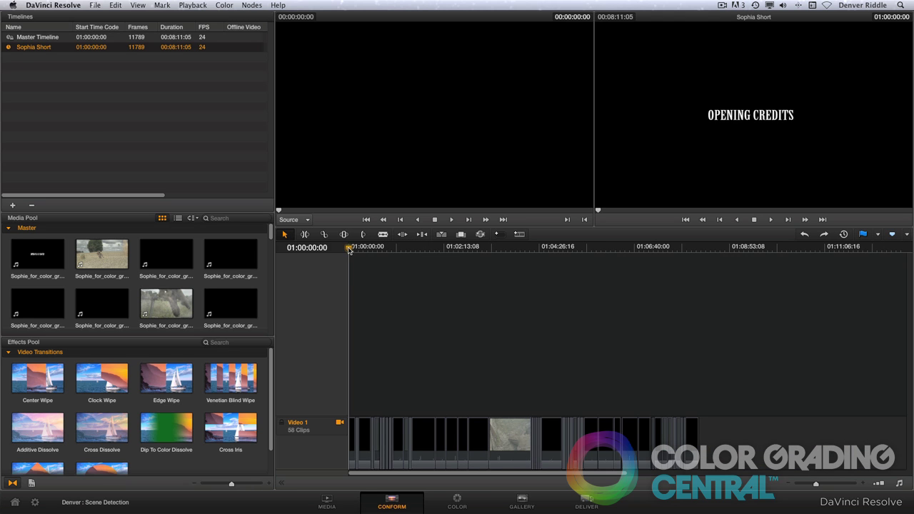
pyautogui.moveTo(349, 249); pyautogui.dragTo(393, 249)
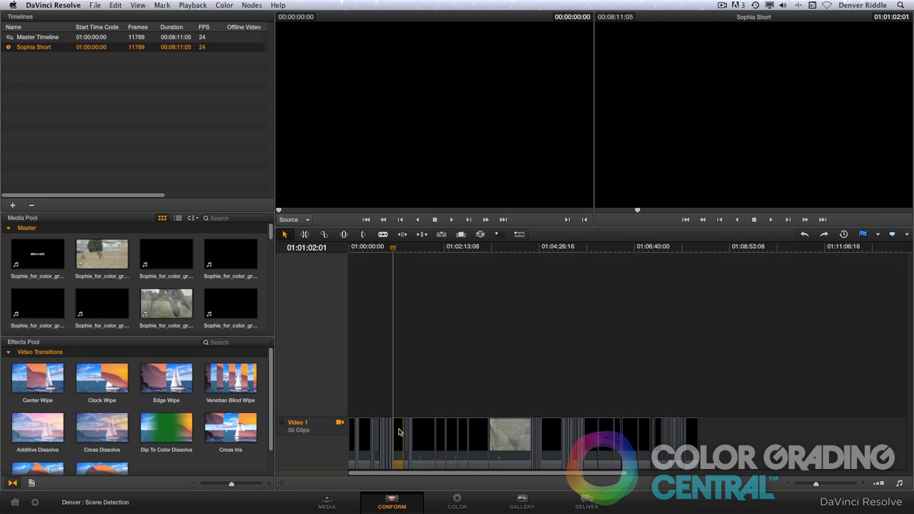
pyautogui.press('l')
pyautogui.press('l')
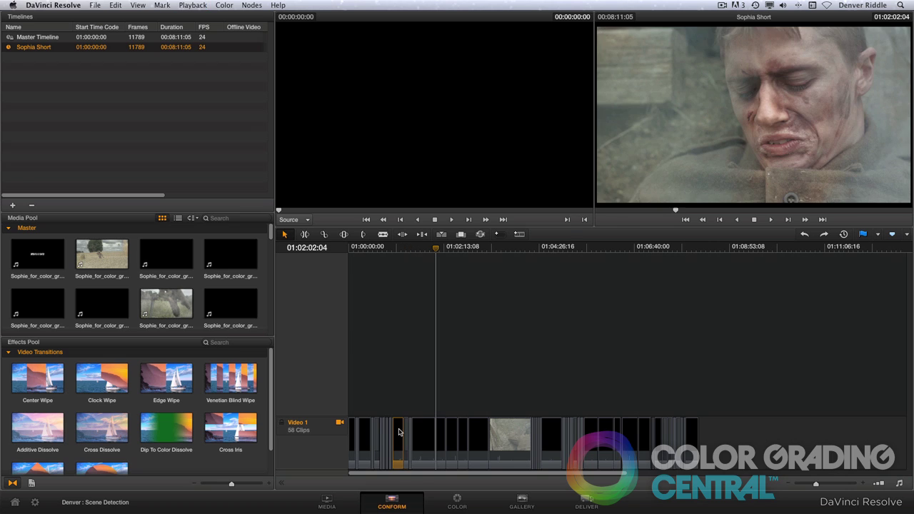